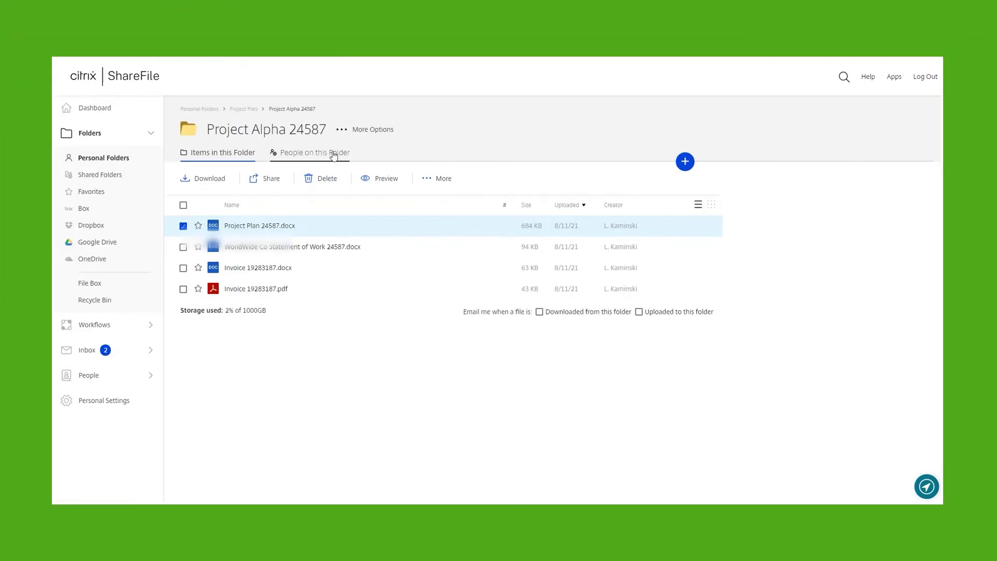
- Add the external user to Project Alpha 24587 with view, download and upload access
click(332, 154)
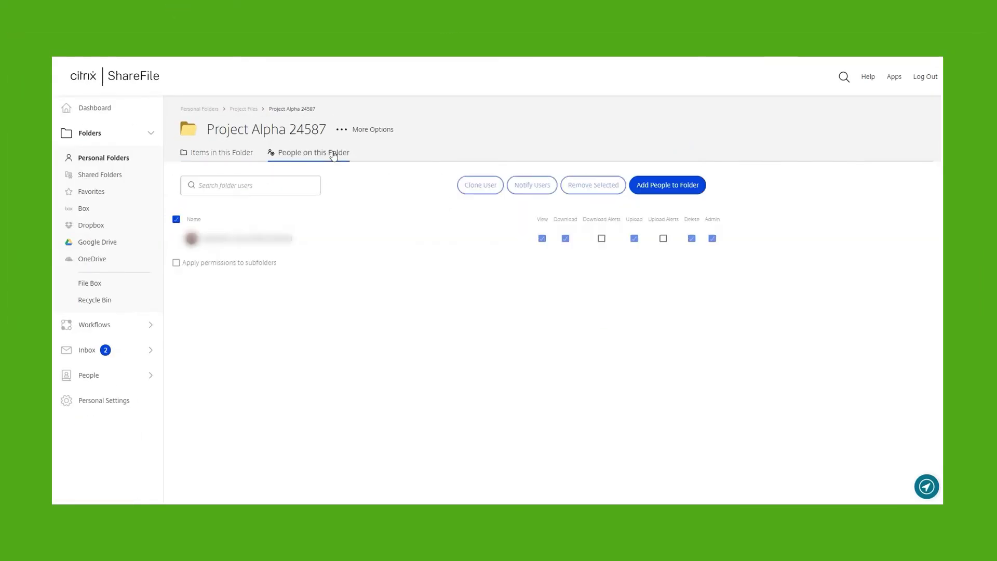
click(664, 188)
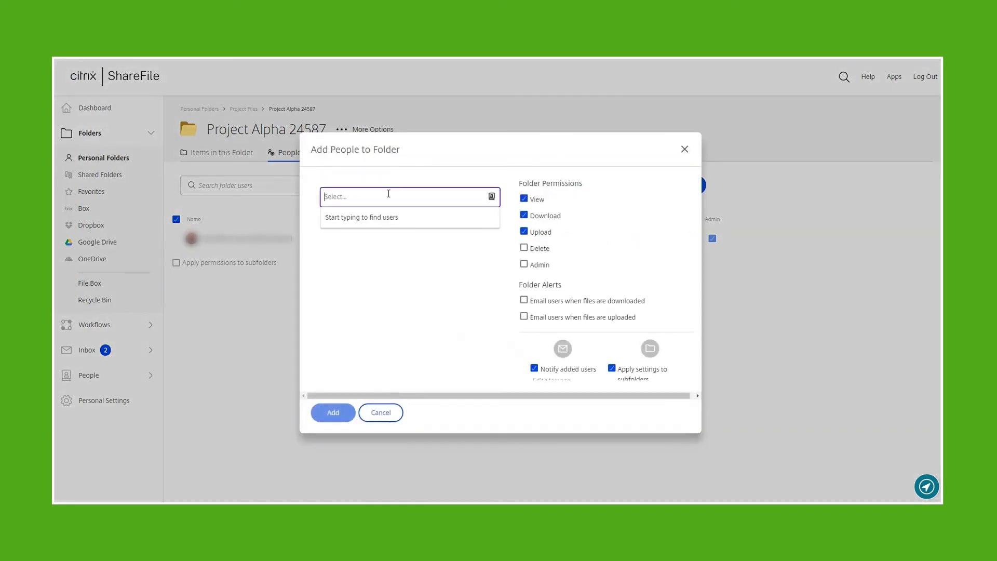
click(446, 222)
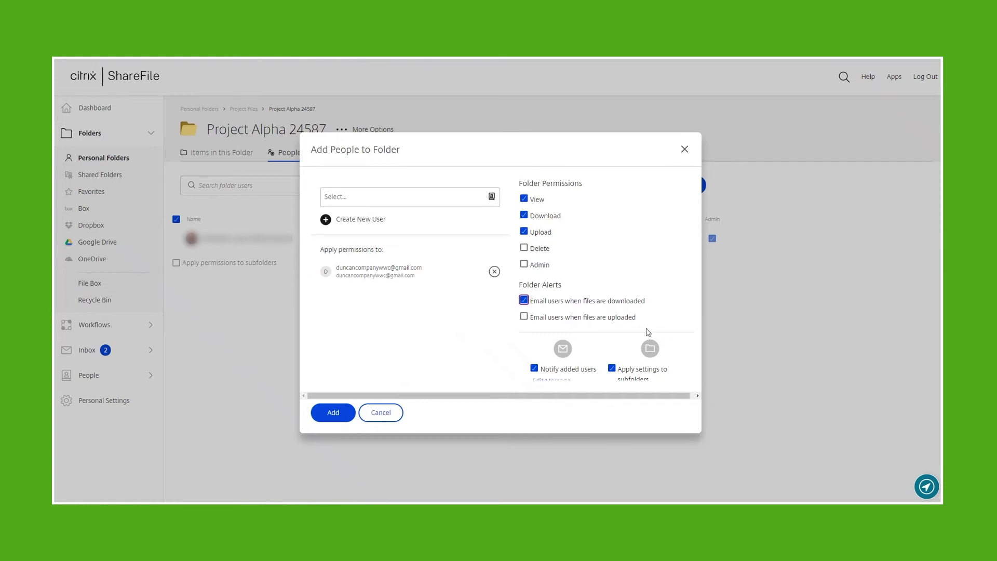
scroll(656, 355, down, 1)
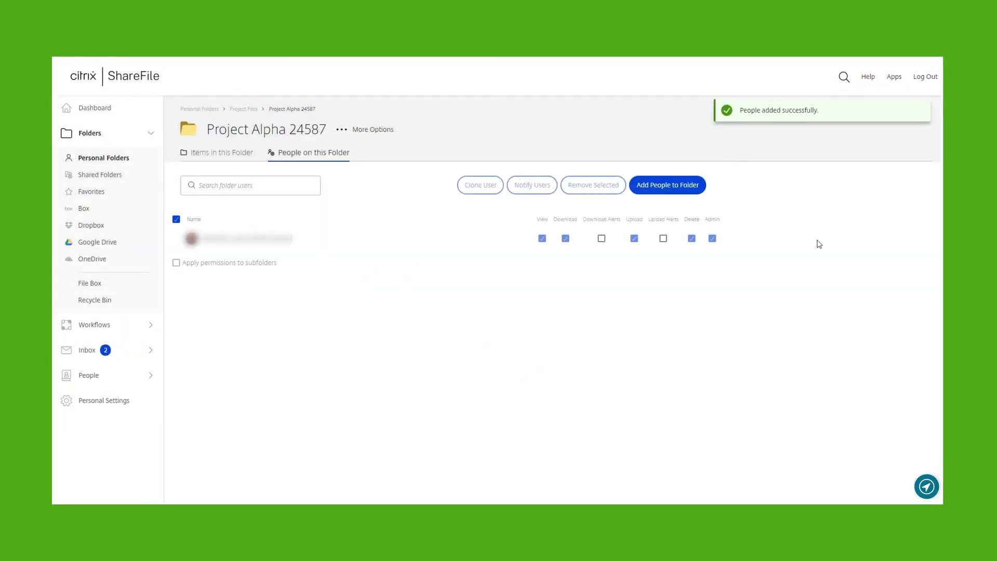
- Choose the approval workflow for Project Plan 24587.docx and start the request message
click(388, 190)
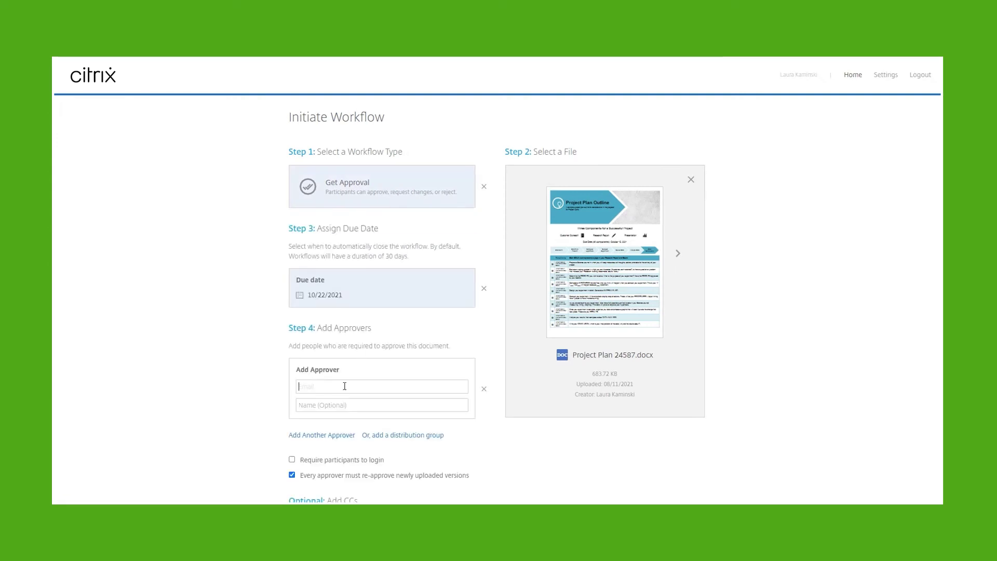
scroll(490, 356, down, 3)
scroll(490, 416, down, 1)
click(431, 396)
text(Ple)
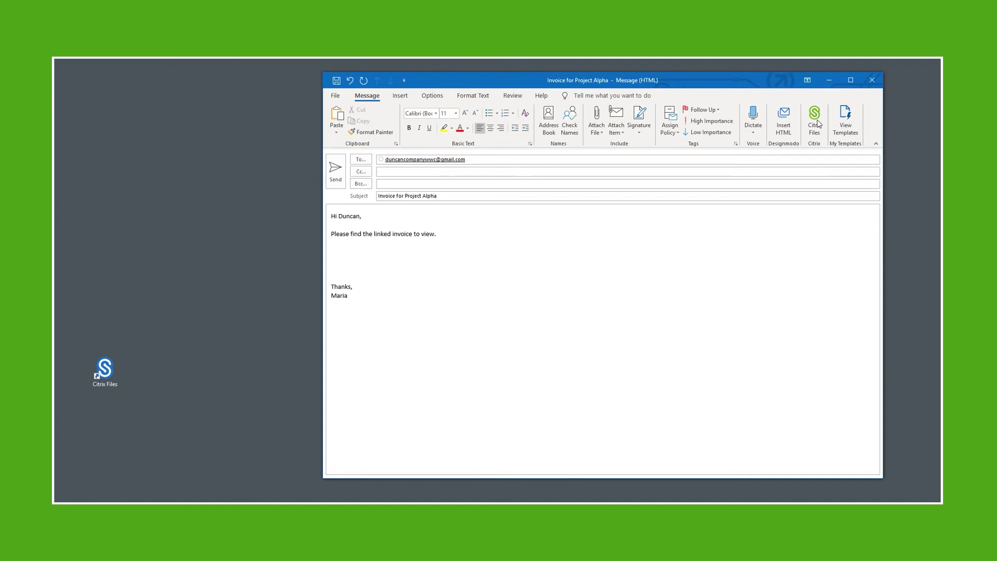
- Select Invoice 19283187.pdf from ShareFile through the Citrix Files pane in Outlook
click(815, 121)
click(816, 281)
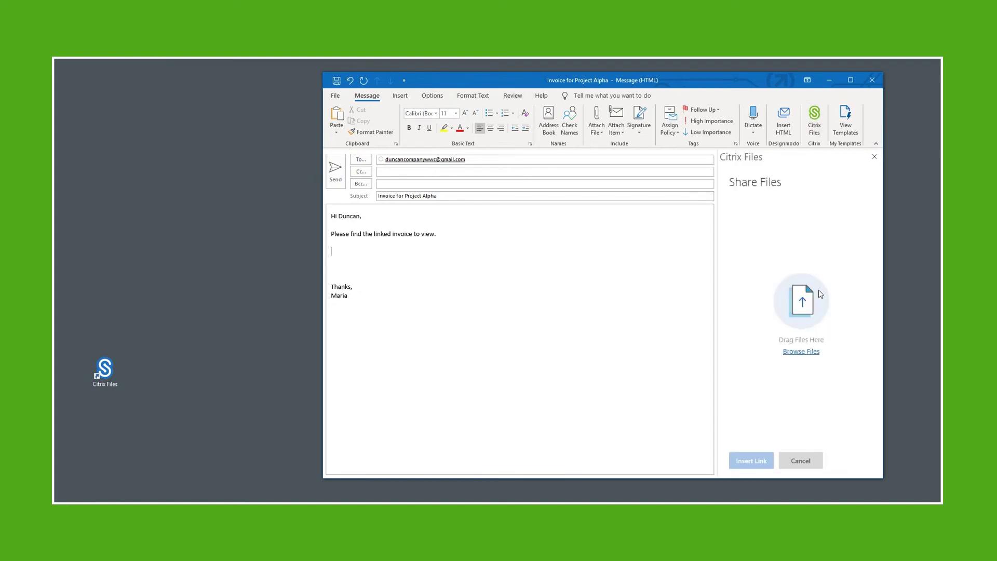
click(810, 365)
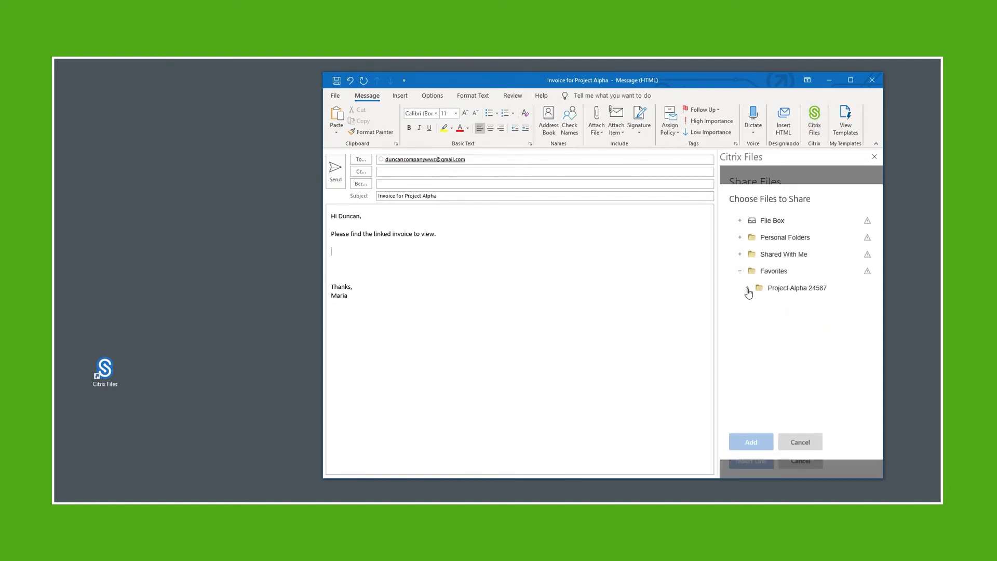
click(751, 445)
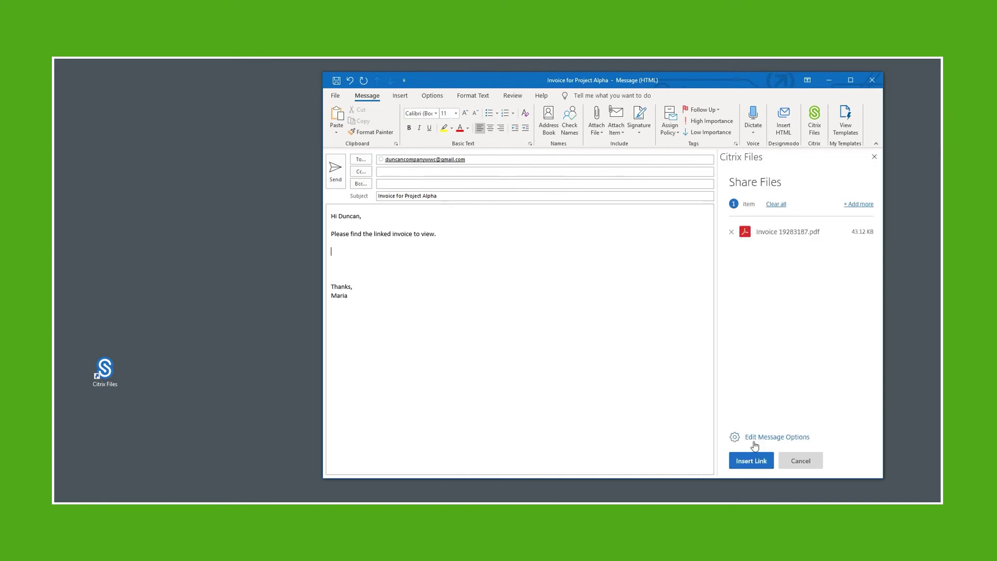
- Save the link options, expiring October 22, 2021, and insert the secure download link
click(764, 441)
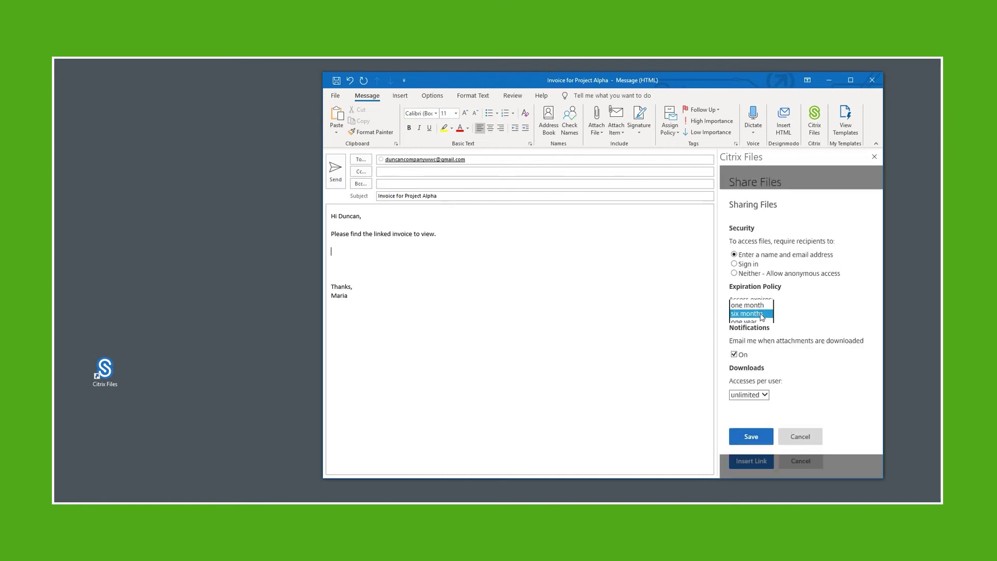
click(753, 438)
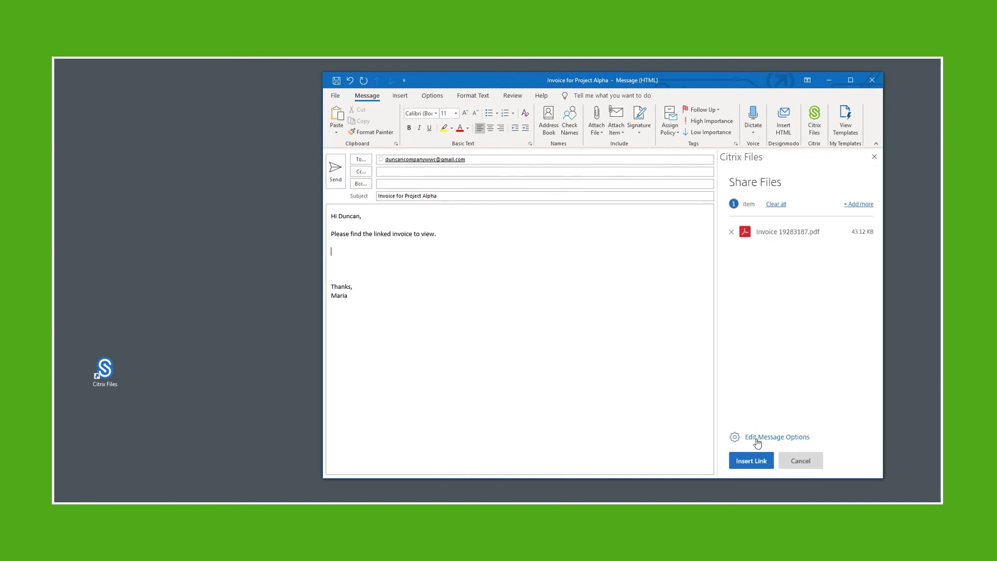
click(751, 461)
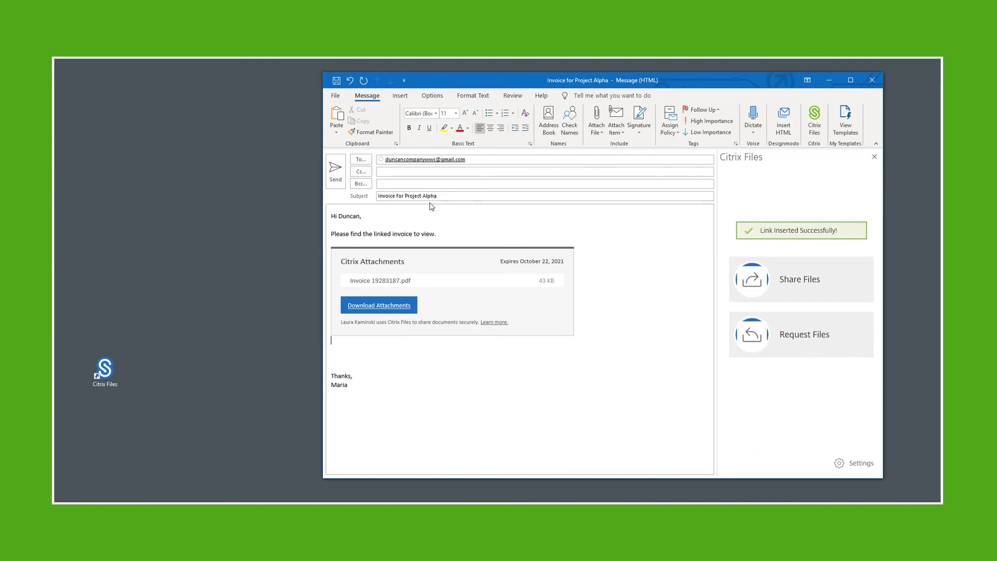